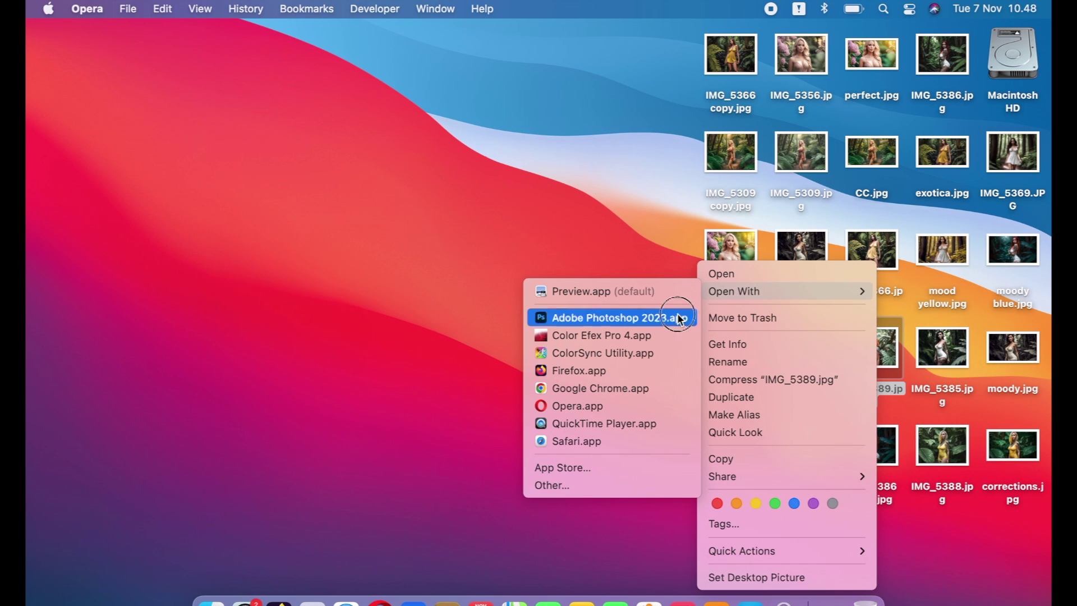
# Open IMG_5389.jpg from the desktop with Adobe Photoshop 2023
pyautogui.click(681, 318)
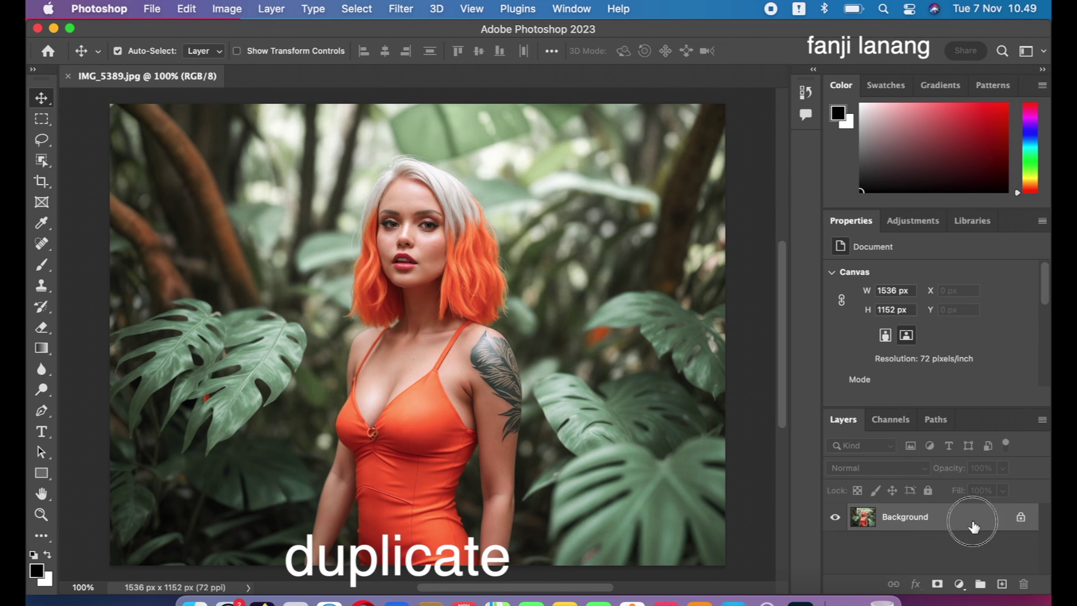
# Duplicate the Background layer and apply the Camera Raw Filter to the copy
pyautogui.moveTo(973, 528); pyautogui.dragTo(1001, 582)
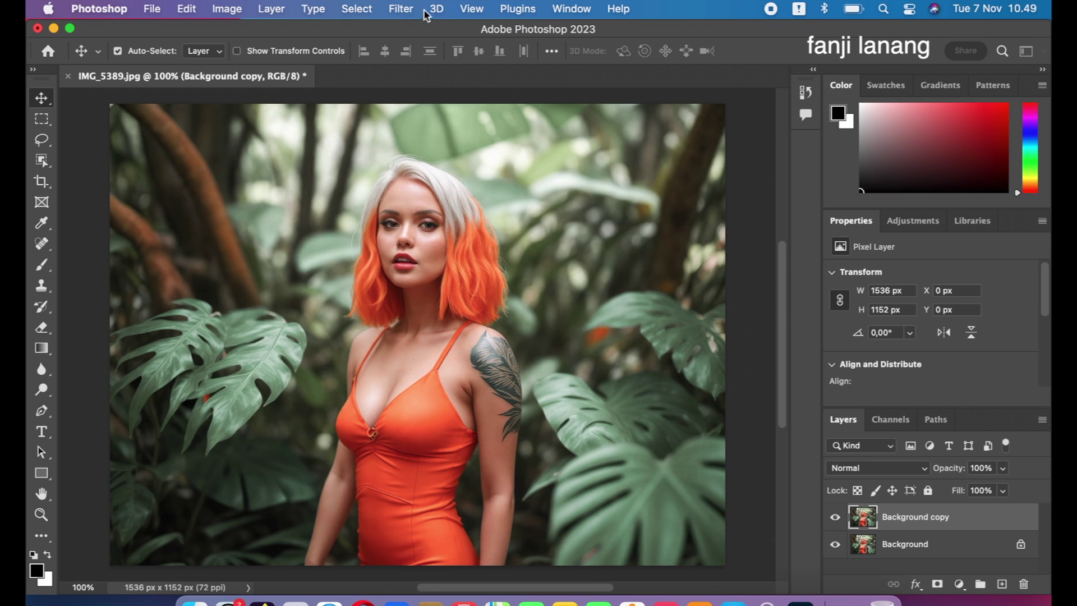
pyautogui.click(400, 9)
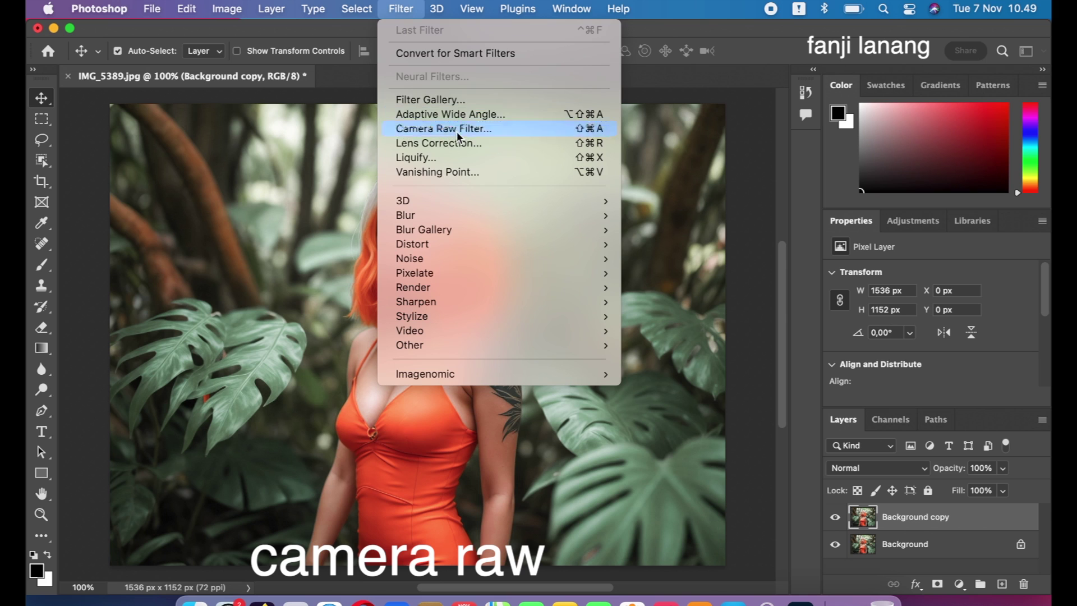
pyautogui.click(443, 128)
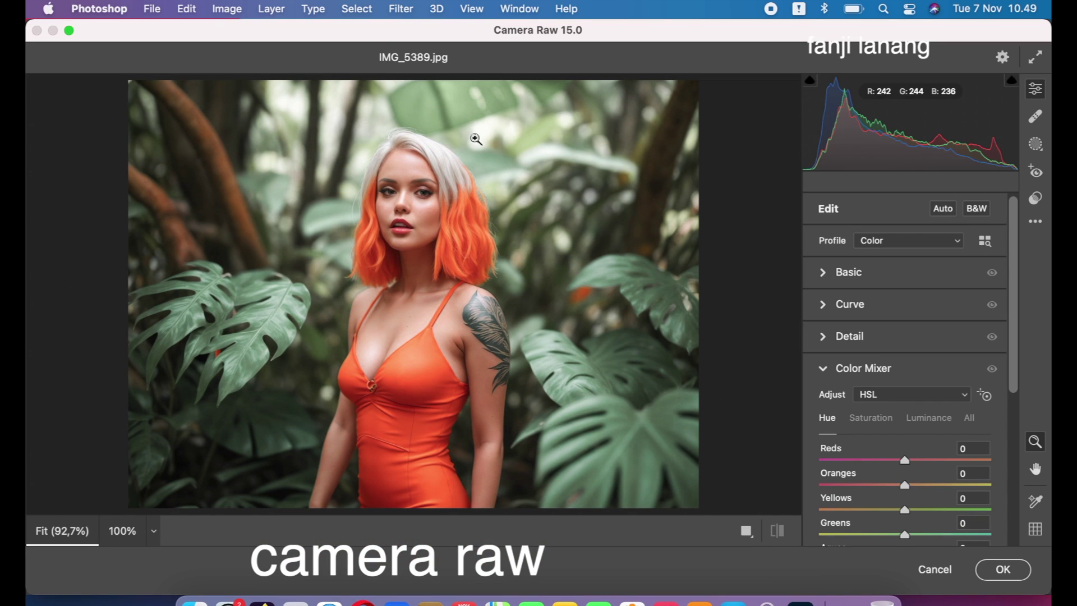
# In the Basic panel, set Exposure to -0.90 and Contrast to +25
pyautogui.click(822, 368)
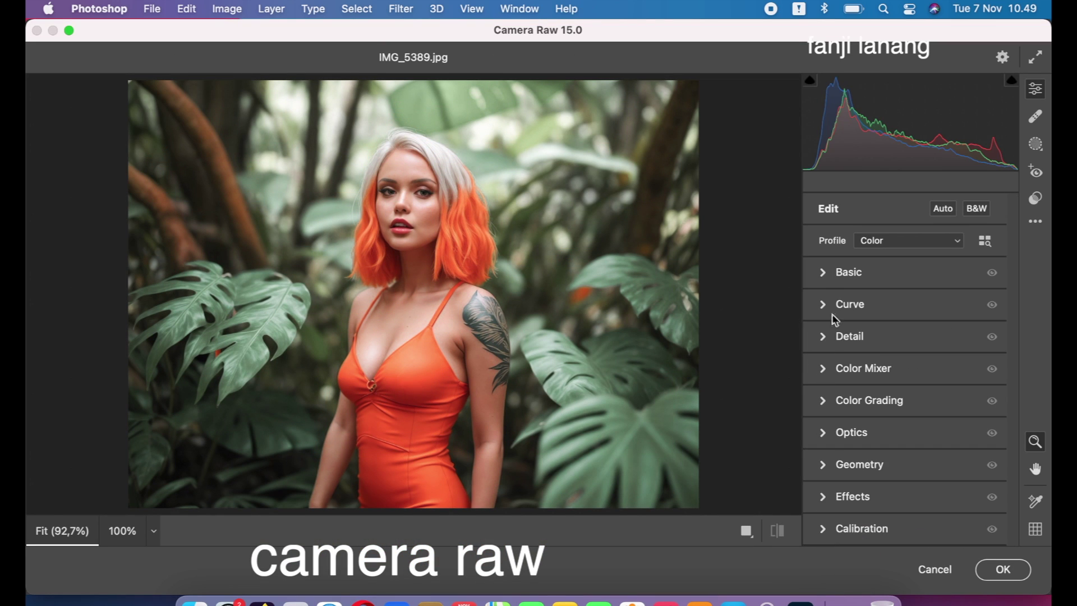
pyautogui.click(826, 274)
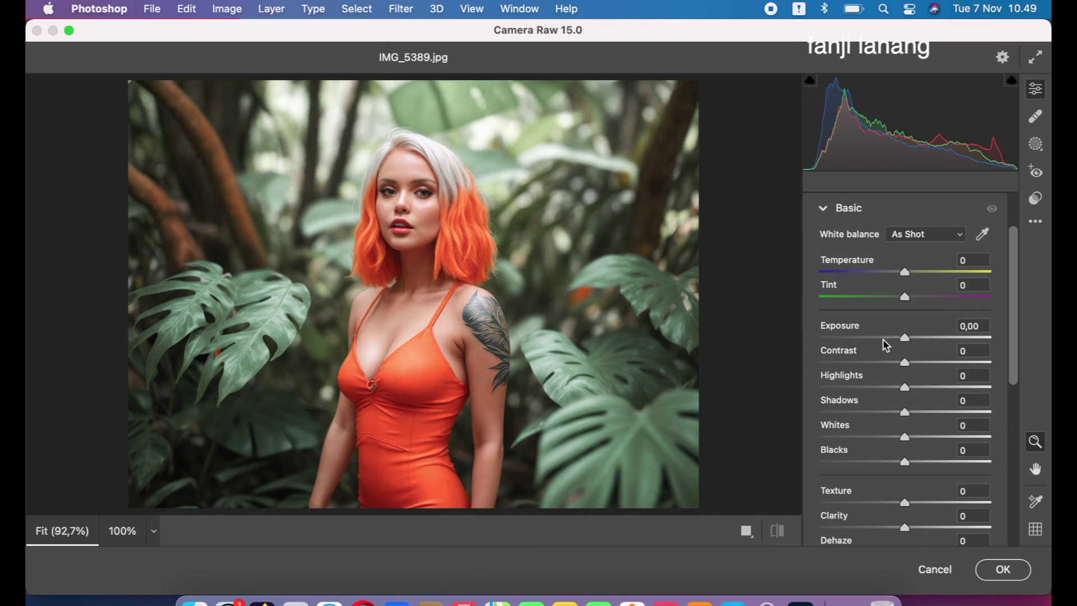
pyautogui.moveTo(904, 339); pyautogui.dragTo(892, 339)
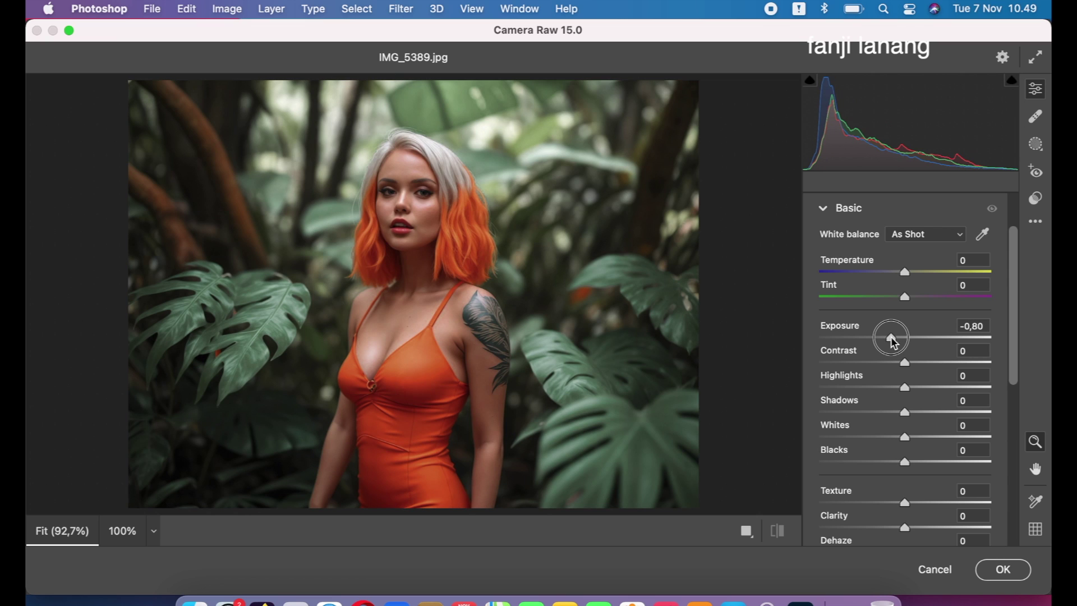
pyautogui.moveTo(892, 340); pyautogui.dragTo(889, 339)
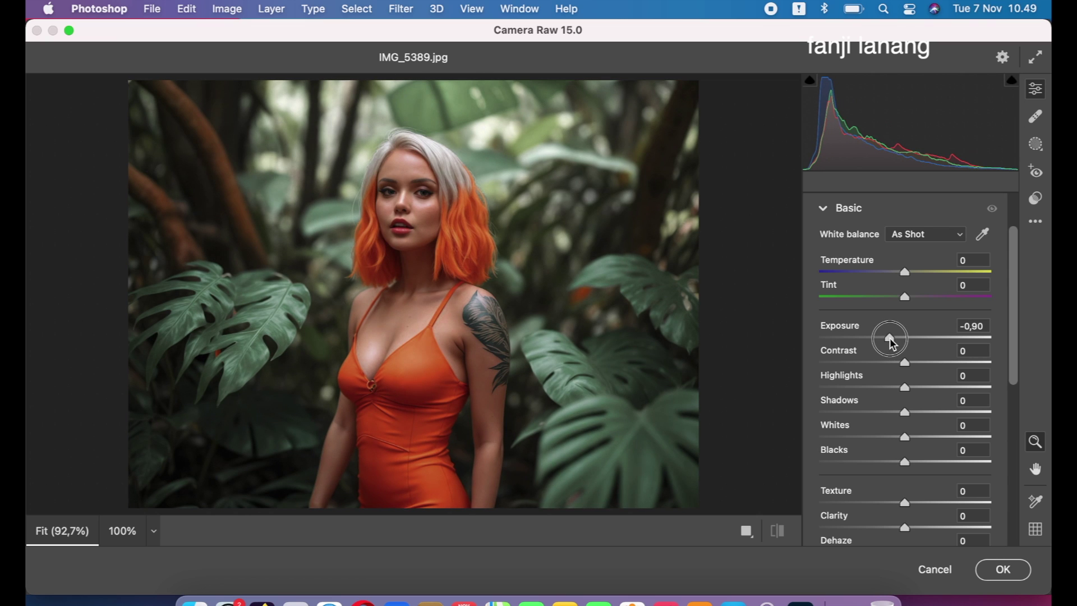
pyautogui.moveTo(906, 364); pyautogui.dragTo(928, 365)
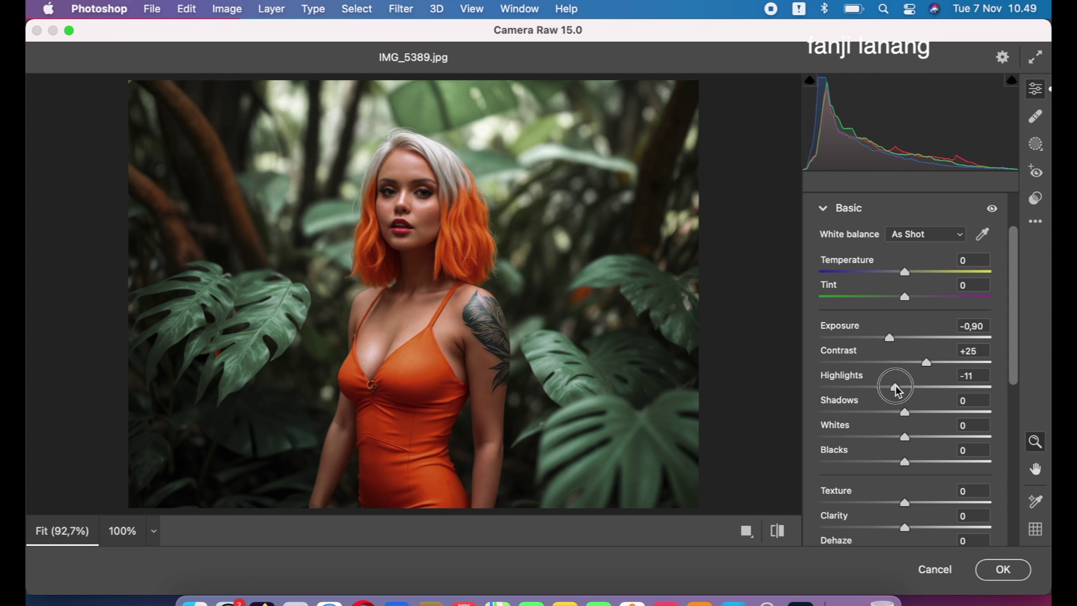
# Lower Highlights to -42, Shadows to -26 and Whites to -19, and raise Vibrance to +15
pyautogui.moveTo(904, 387); pyautogui.dragTo(868, 389)
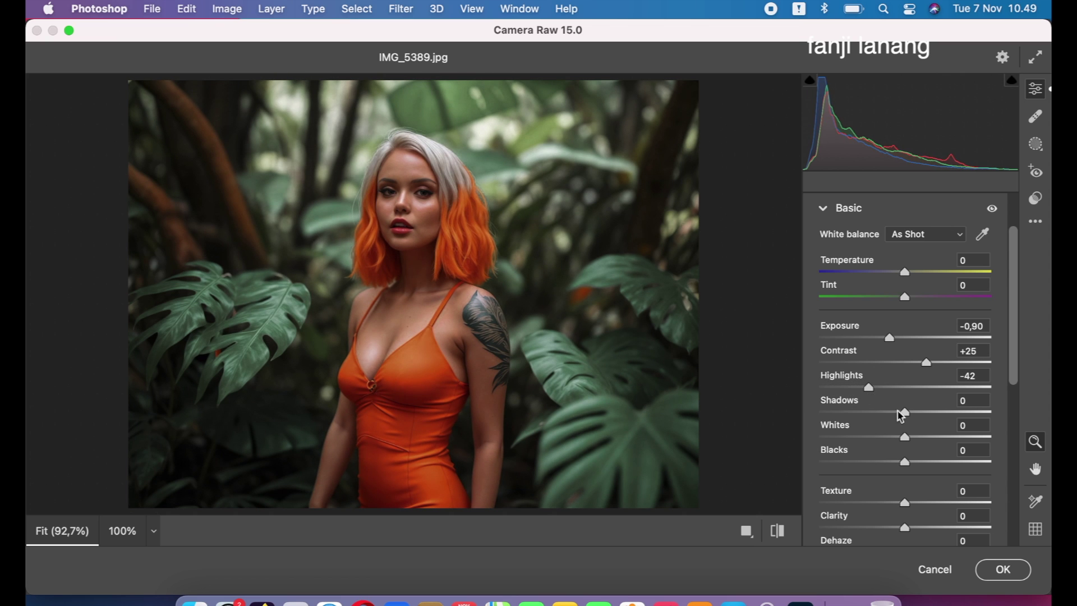
pyautogui.moveTo(903, 413)
pyautogui.mouseDown()
pyautogui.moveTo(936, 413)
pyautogui.moveTo(870, 414)
pyautogui.mouseUp()
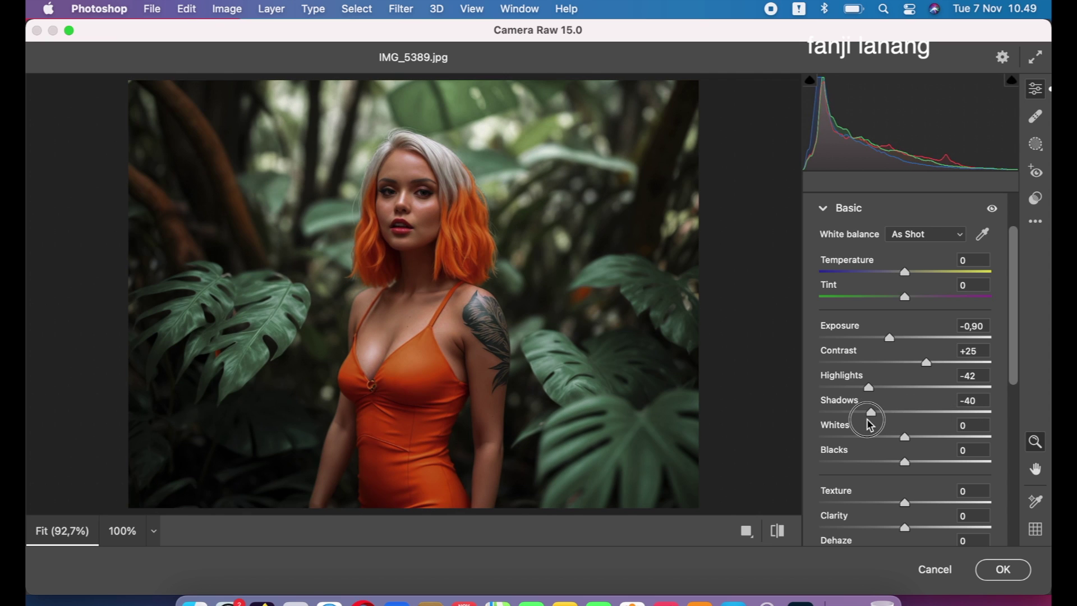
pyautogui.moveTo(869, 413); pyautogui.dragTo(874, 413)
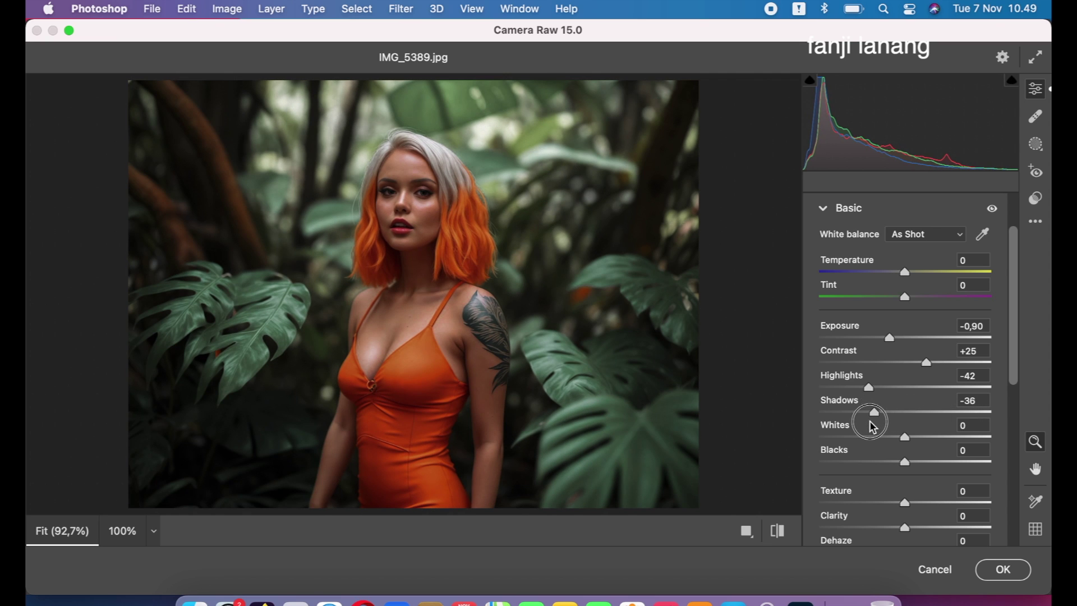
pyautogui.moveTo(903, 438)
pyautogui.mouseDown()
pyautogui.moveTo(889, 439)
pyautogui.moveTo(928, 463)
pyautogui.moveTo(867, 463)
pyautogui.moveTo(910, 463)
pyautogui.mouseUp()
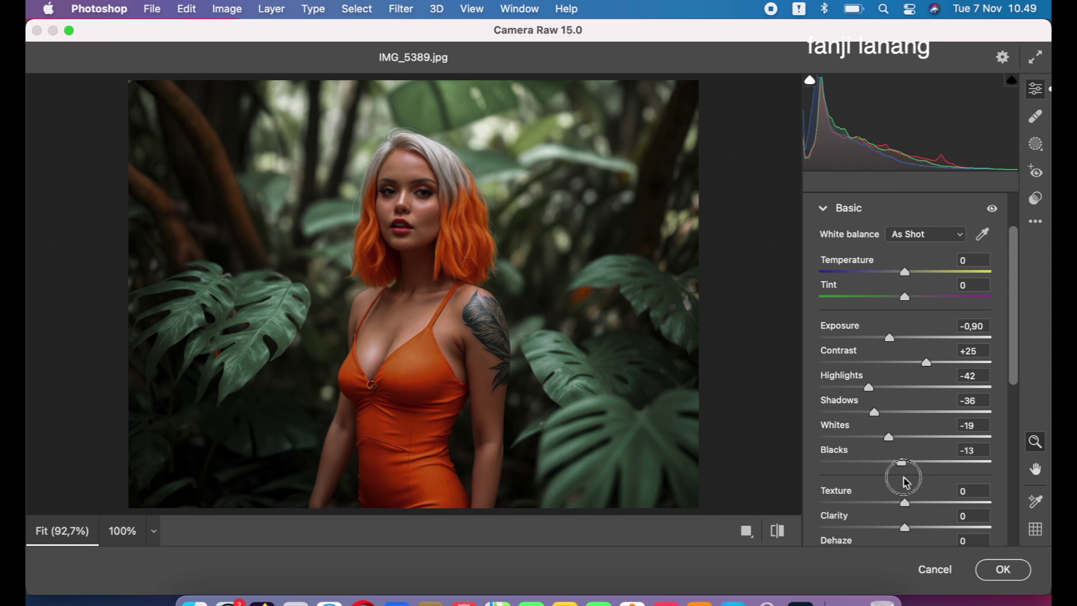
pyautogui.moveTo(874, 412); pyautogui.dragTo(881, 413)
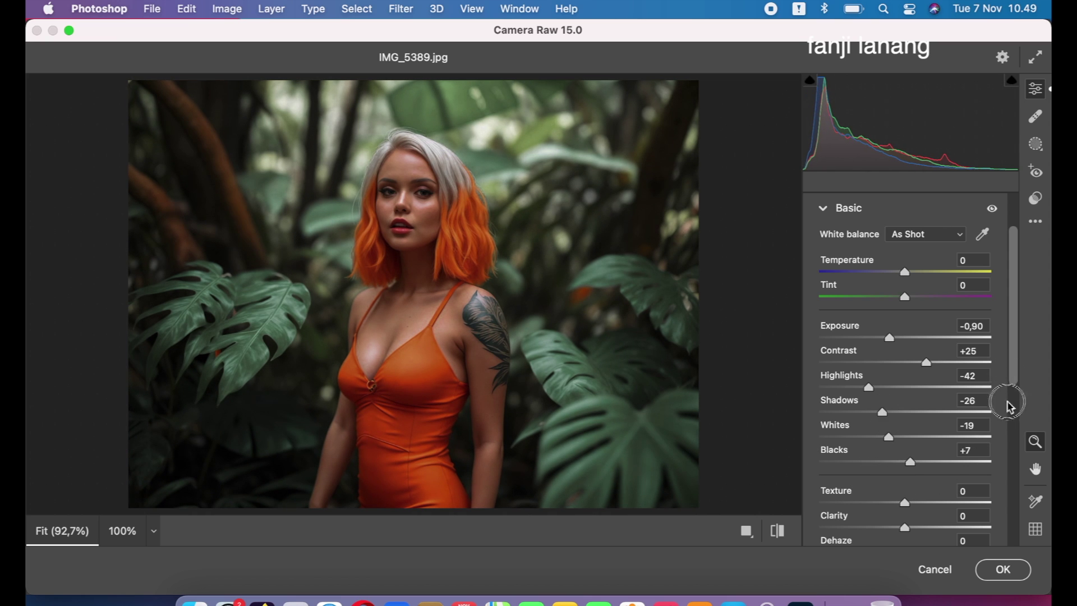
pyautogui.moveTo(1012, 370); pyautogui.dragTo(1012, 429)
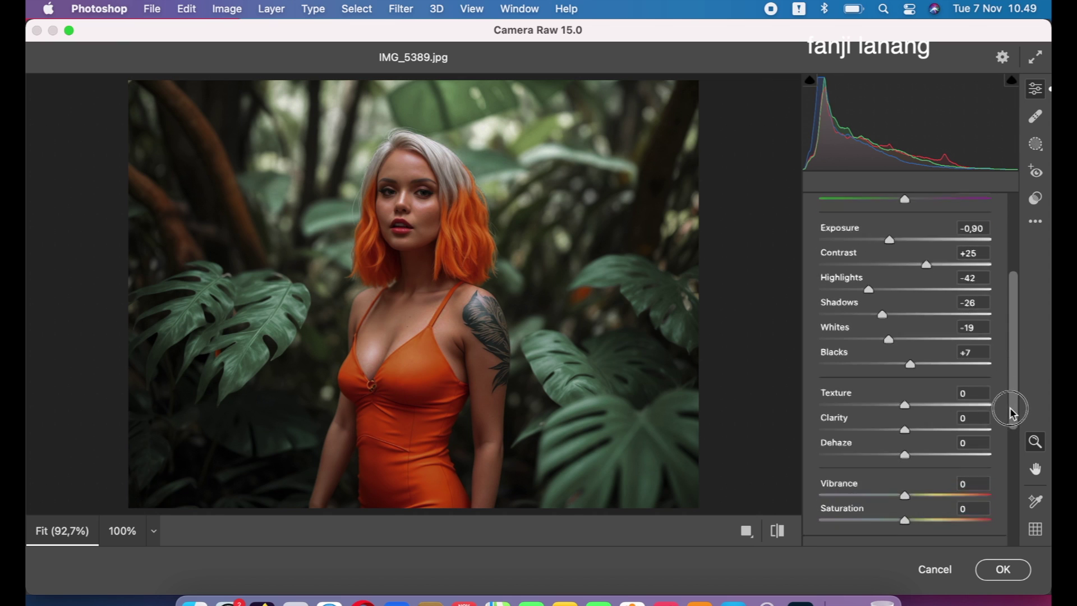
pyautogui.moveTo(904, 474)
pyautogui.mouseDown()
pyautogui.moveTo(918, 475)
pyautogui.moveTo(923, 500)
pyautogui.mouseUp()
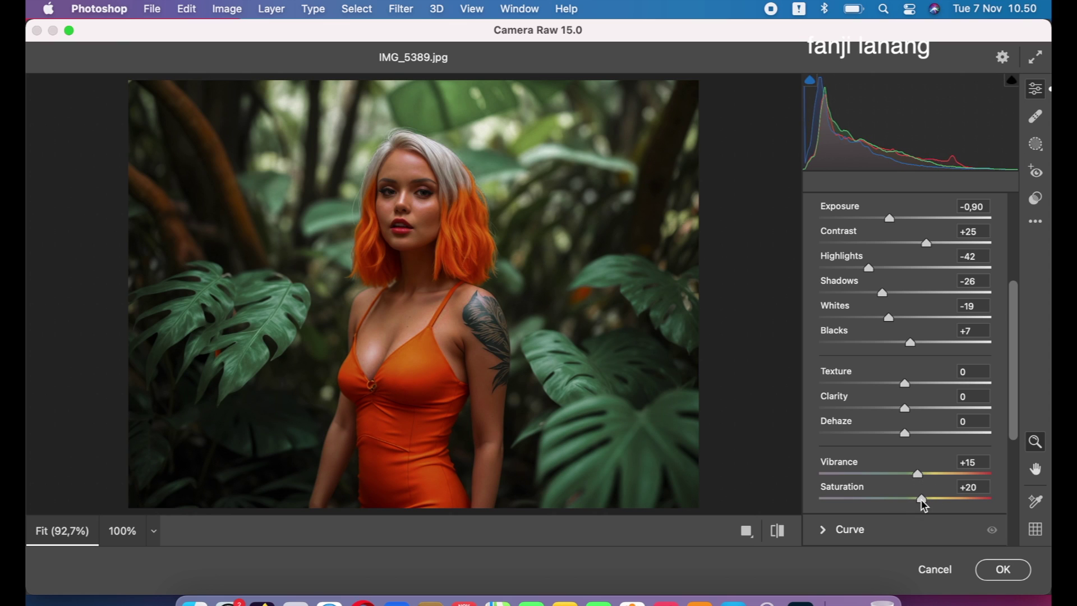
pyautogui.scroll(5, 1014, 230)
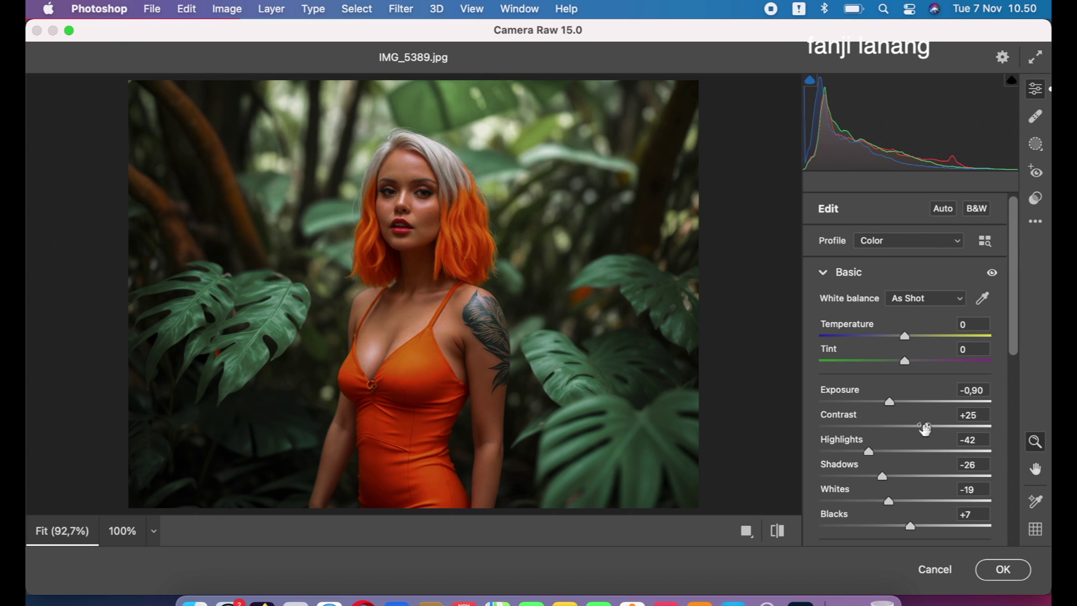
# Return Shadows to 0 and swap the Basic panel for the Curve panel
pyautogui.moveTo(882, 477); pyautogui.dragTo(905, 481)
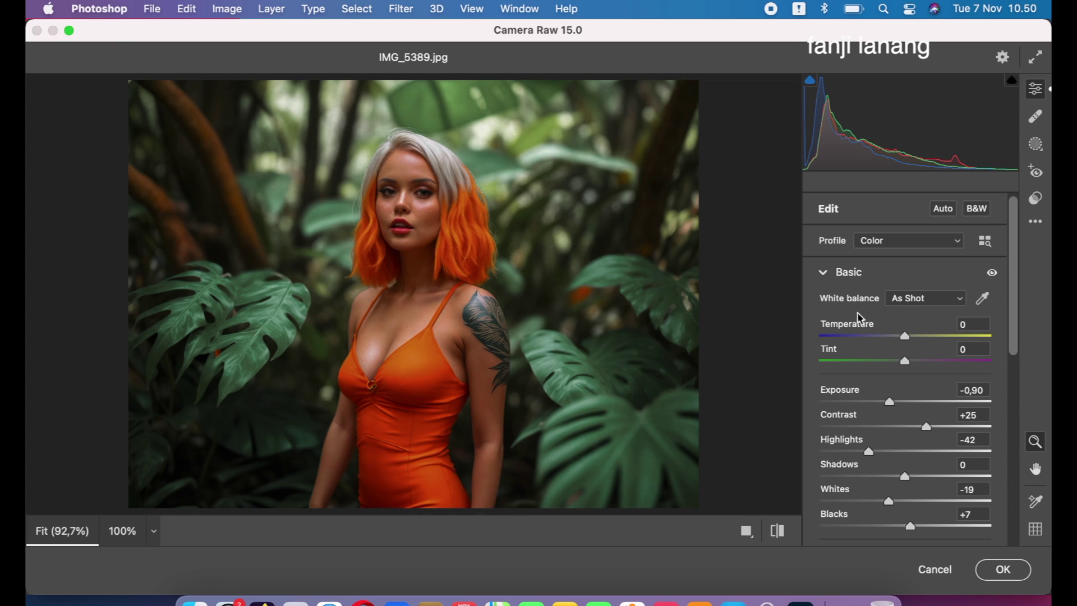
pyautogui.click(824, 273)
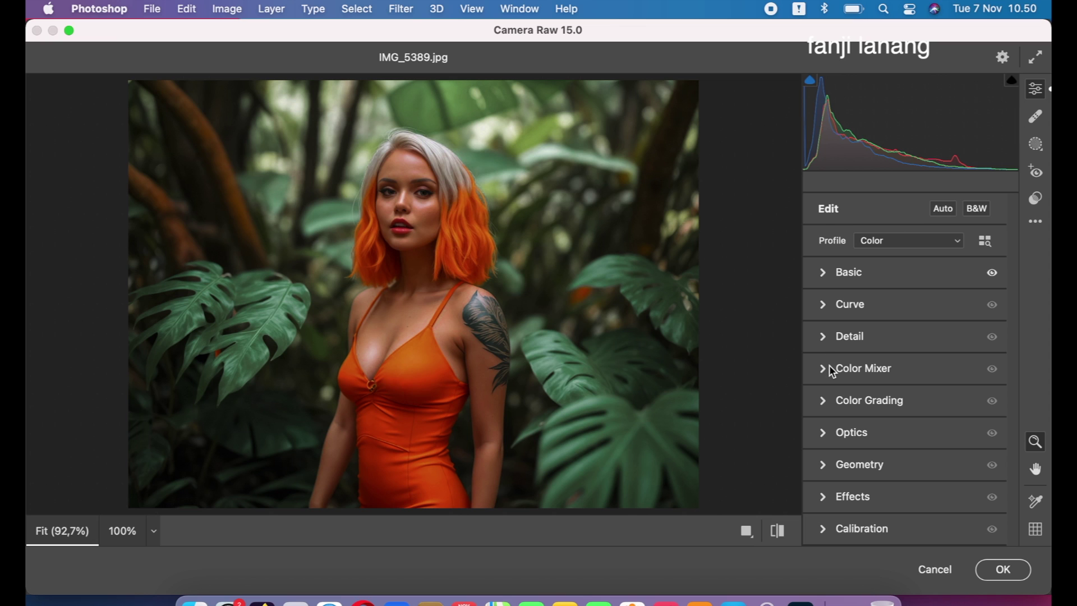
pyautogui.click(824, 303)
# On the point curve, lift the black point to 15 and add lower-tone and midtone points
pyautogui.click(874, 235)
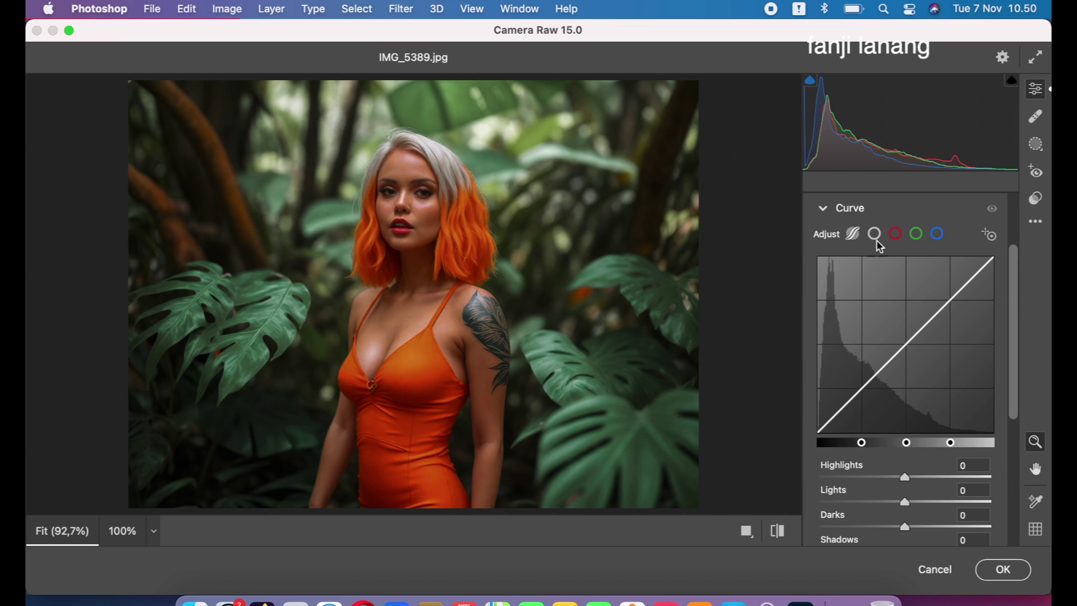
pyautogui.moveTo(864, 387); pyautogui.dragTo(862, 395)
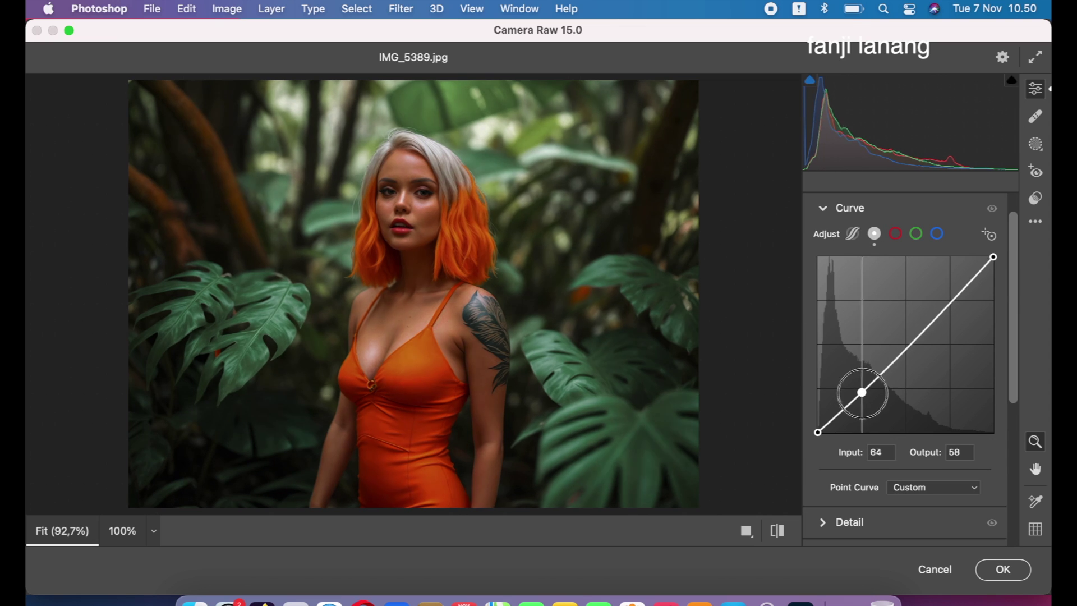
pyautogui.moveTo(817, 432); pyautogui.dragTo(817, 421)
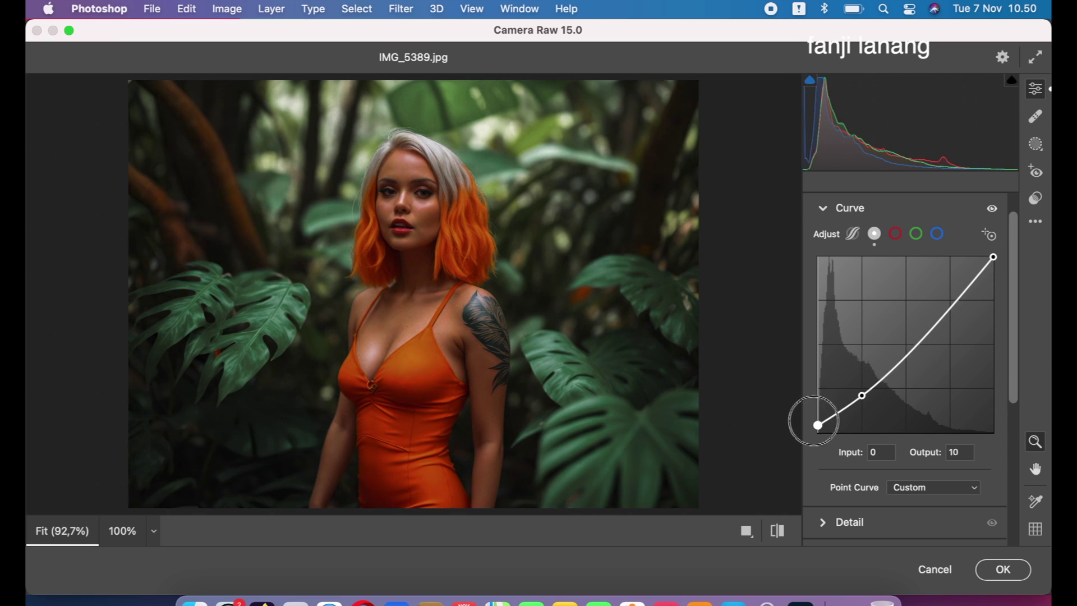
pyautogui.click(905, 344)
pyautogui.moveTo(905, 344); pyautogui.dragTo(908, 340)
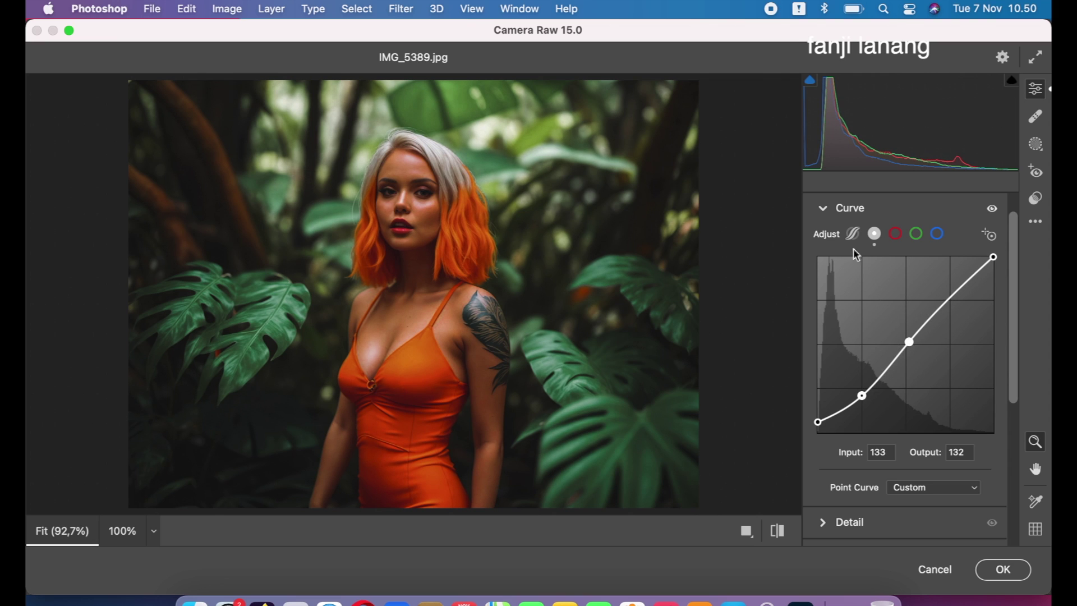
pyautogui.click(823, 208)
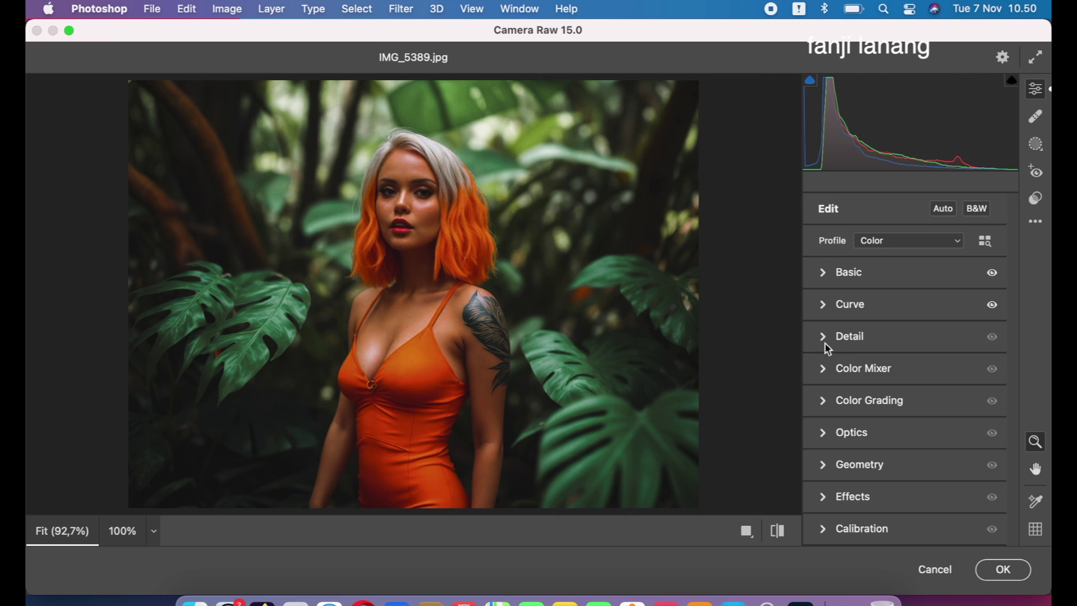
# Set Color Mixer hues to Greens -95, Aquas +21, Yellows -13 and Oranges +5
pyautogui.click(829, 367)
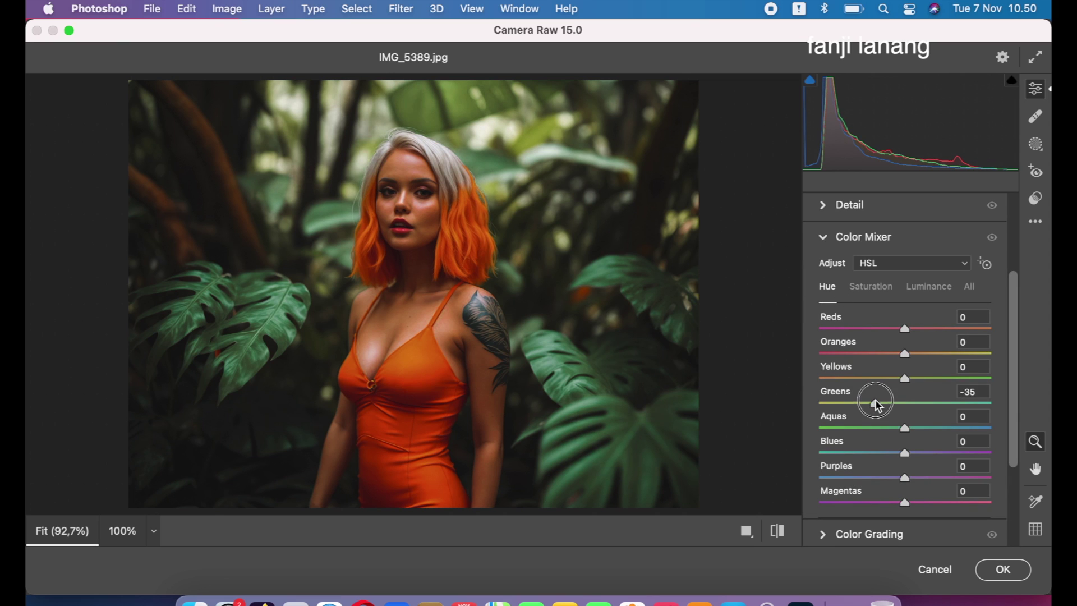
pyautogui.moveTo(904, 403); pyautogui.dragTo(823, 404)
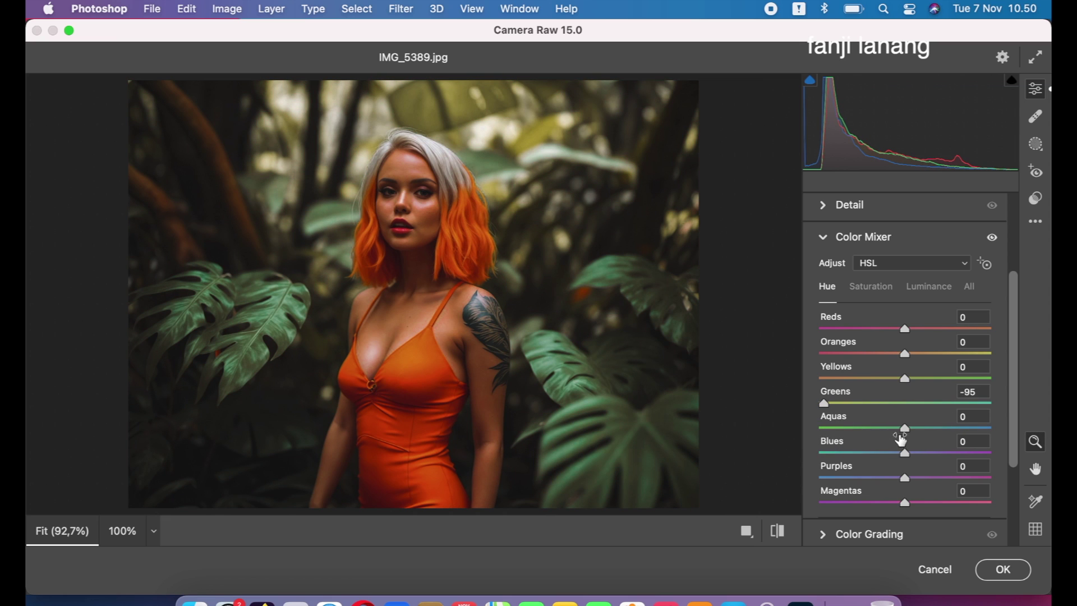
pyautogui.moveTo(905, 428); pyautogui.dragTo(923, 429)
pyautogui.moveTo(904, 379)
pyautogui.mouseDown()
pyautogui.moveTo(1030, 379)
pyautogui.moveTo(892, 378)
pyautogui.mouseUp()
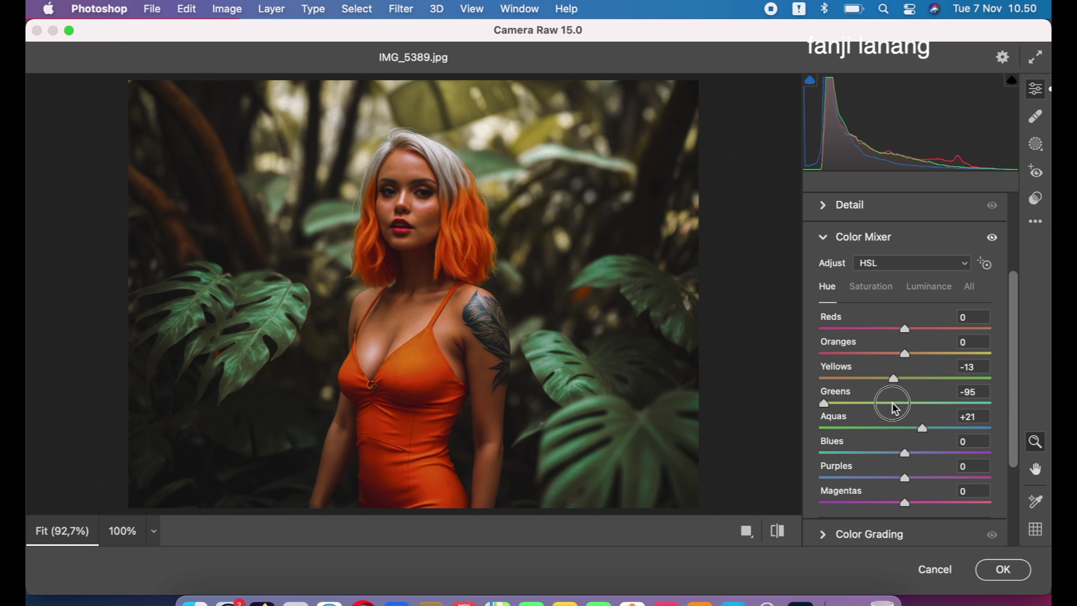
pyautogui.moveTo(905, 354); pyautogui.dragTo(909, 356)
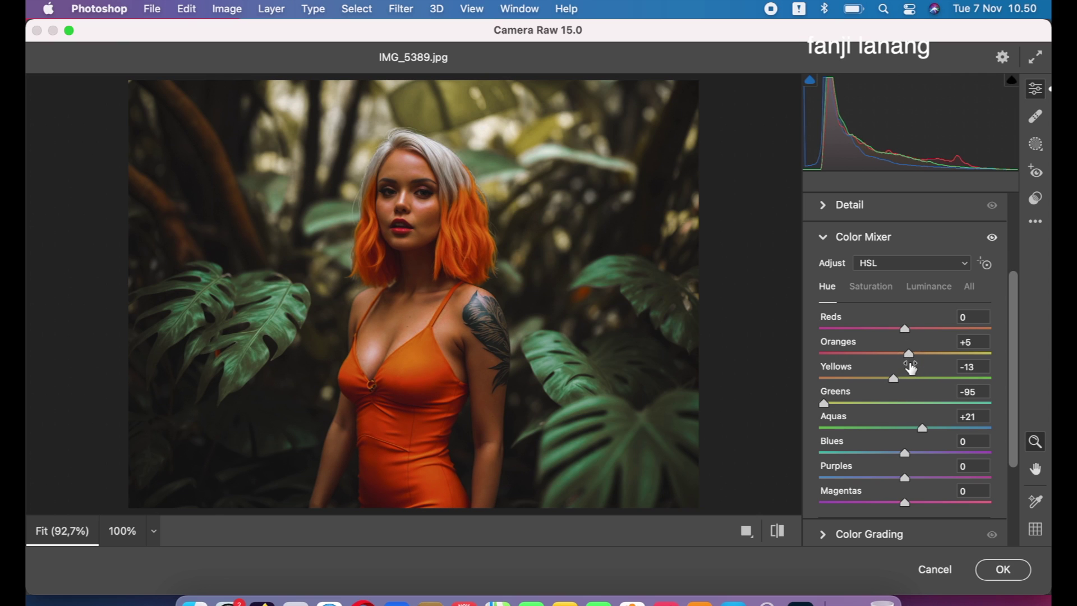
pyautogui.click(871, 286)
# Reduce Greens saturation and lower Oranges saturation to -19
pyautogui.moveTo(879, 404); pyautogui.dragTo(800, 417)
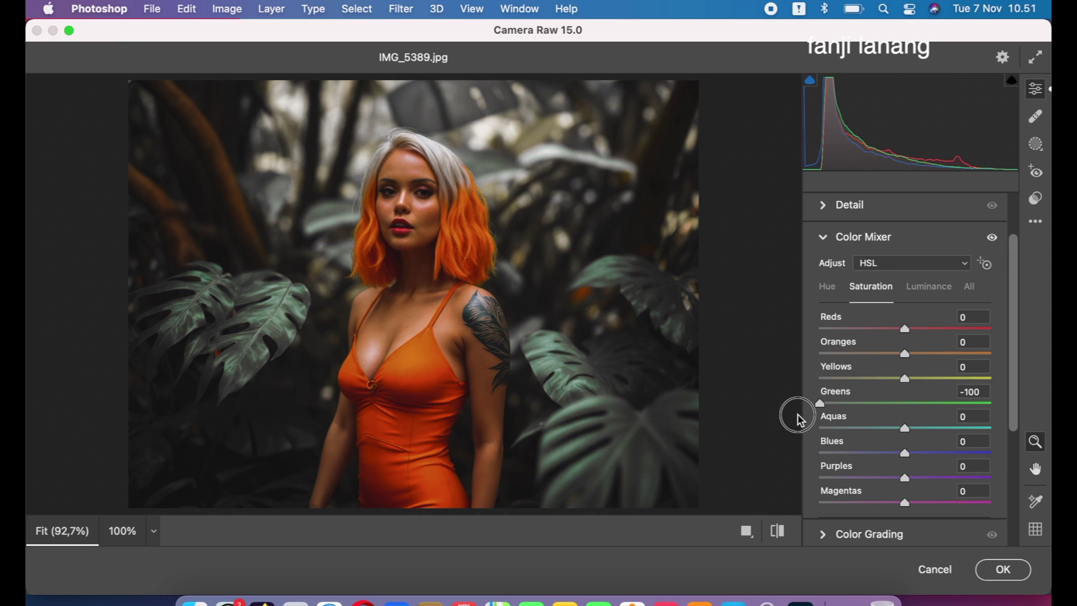
pyautogui.moveTo(800, 417); pyautogui.dragTo(870, 429)
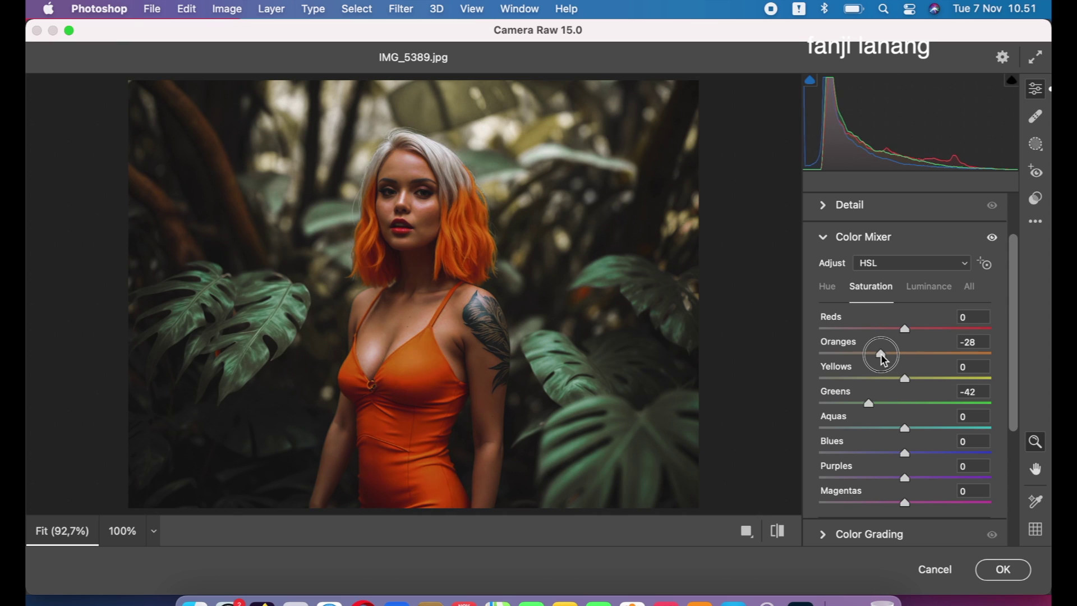
pyautogui.moveTo(904, 353); pyautogui.dragTo(888, 354)
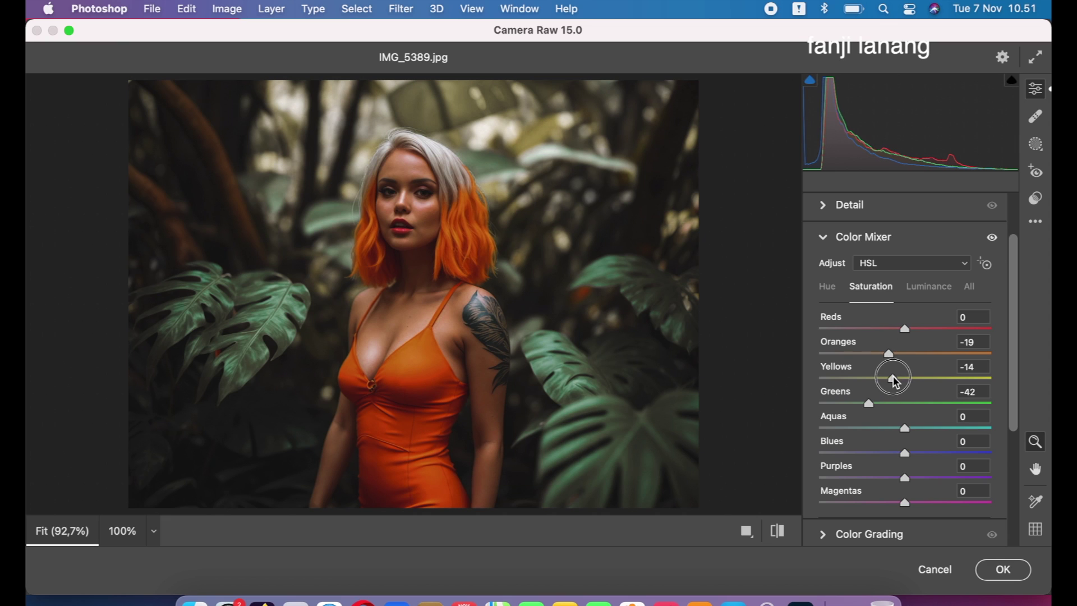
# Set Oranges luminance to +27 and Greens to -37, then cut Greens saturation to -60
pyautogui.click(927, 285)
pyautogui.moveTo(904, 353); pyautogui.dragTo(939, 355)
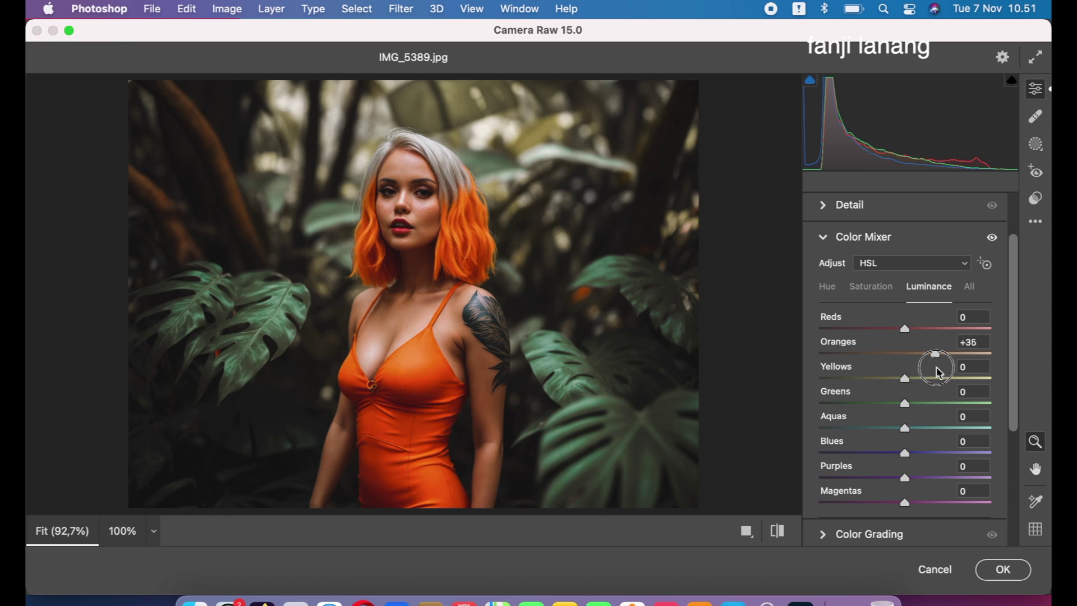
pyautogui.moveTo(939, 393); pyautogui.dragTo(928, 395)
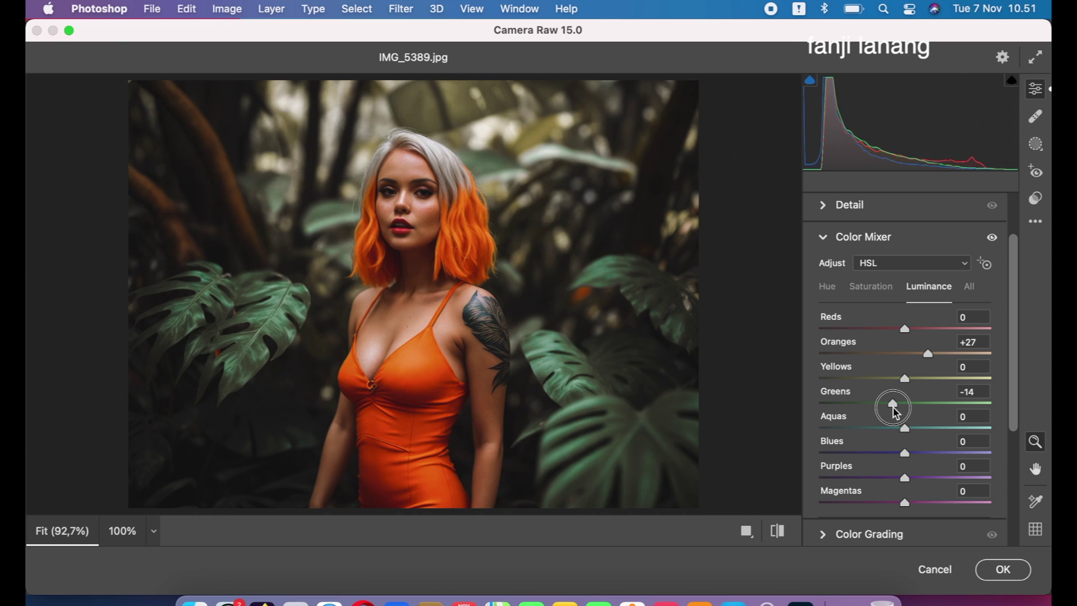
pyautogui.moveTo(904, 404); pyautogui.dragTo(872, 410)
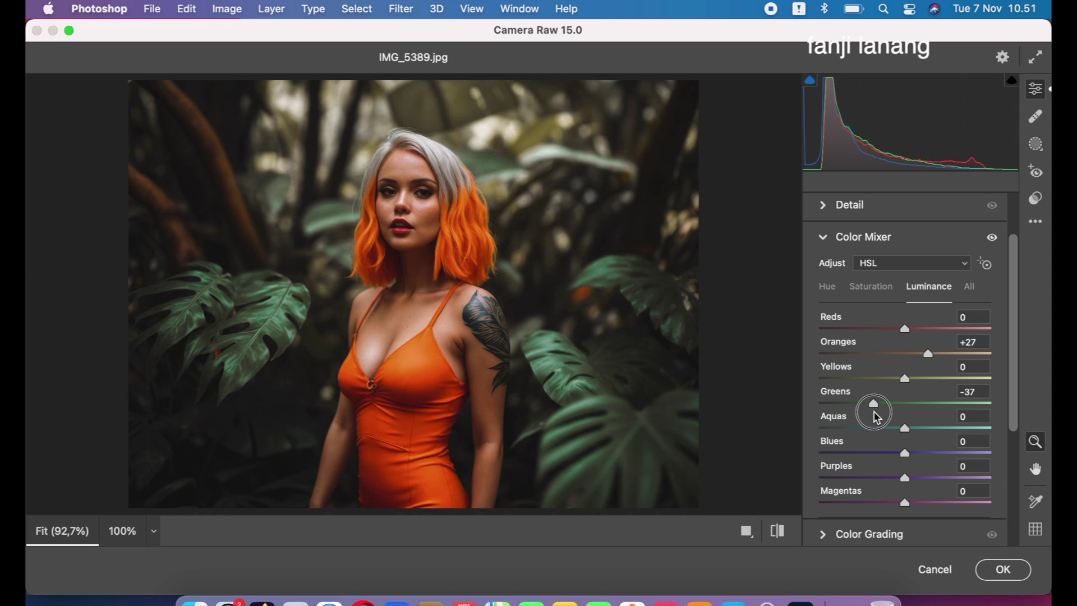
pyautogui.click(870, 287)
pyautogui.moveTo(866, 404); pyautogui.dragTo(854, 411)
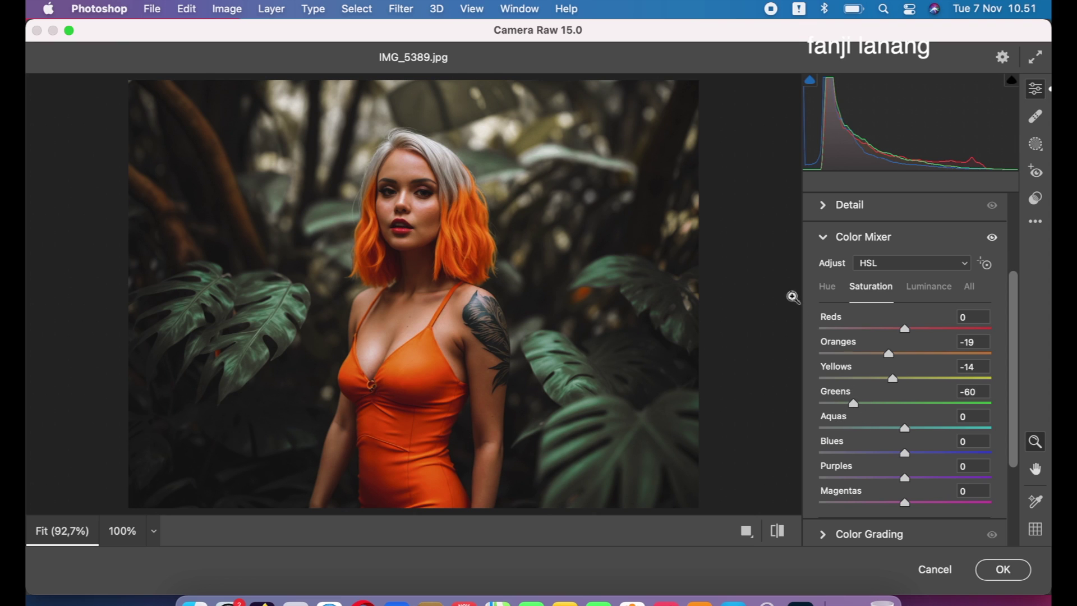
# Tint the midtones orange with Color Grading hue 37 and saturation 15
pyautogui.click(823, 237)
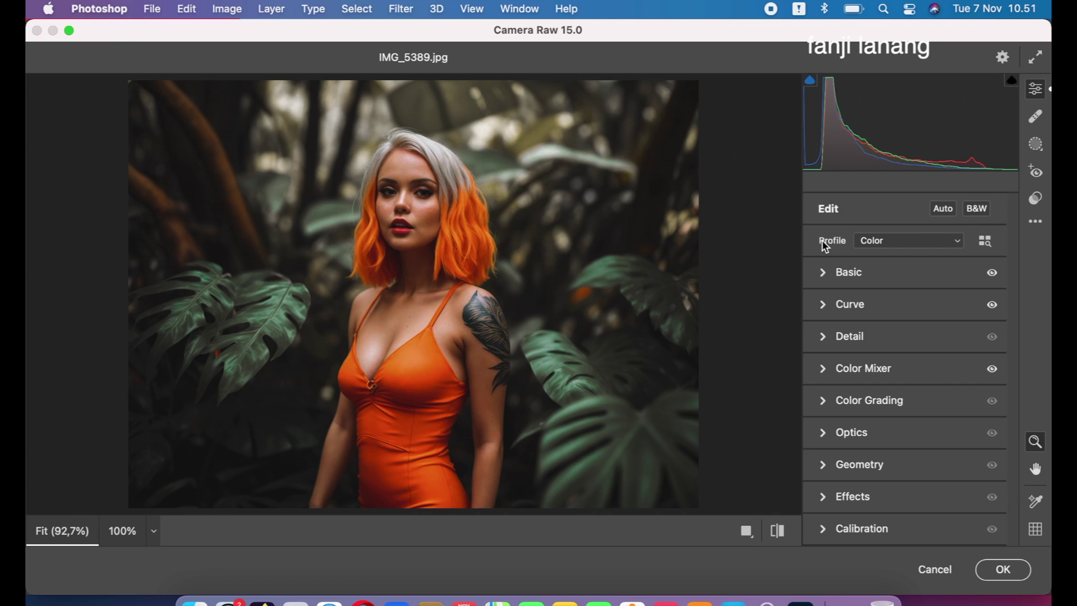
pyautogui.click(823, 400)
pyautogui.click(919, 232)
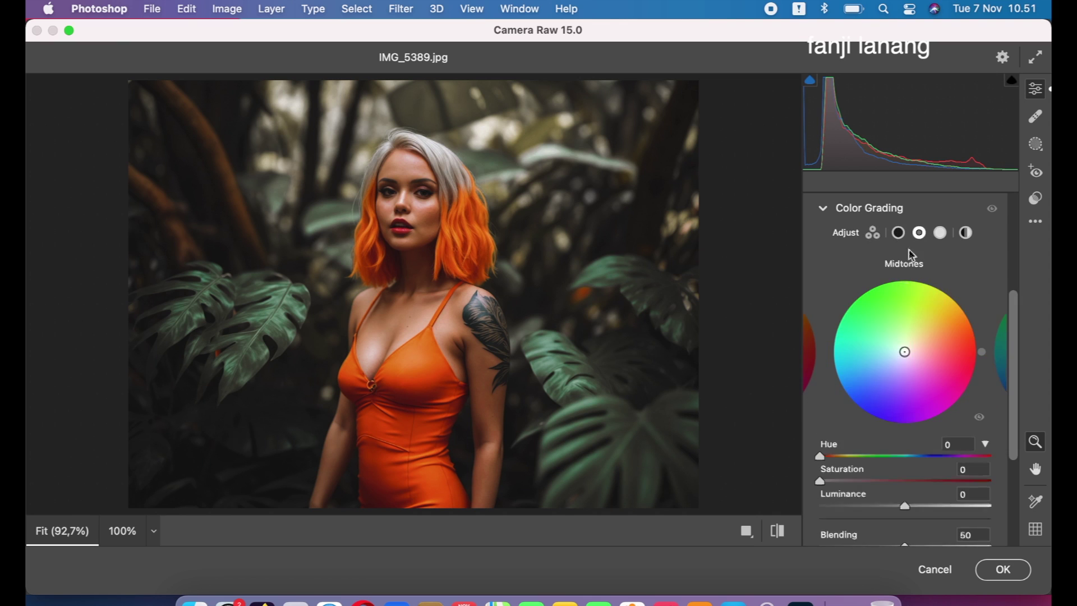
pyautogui.moveTo(820, 456); pyautogui.dragTo(838, 457)
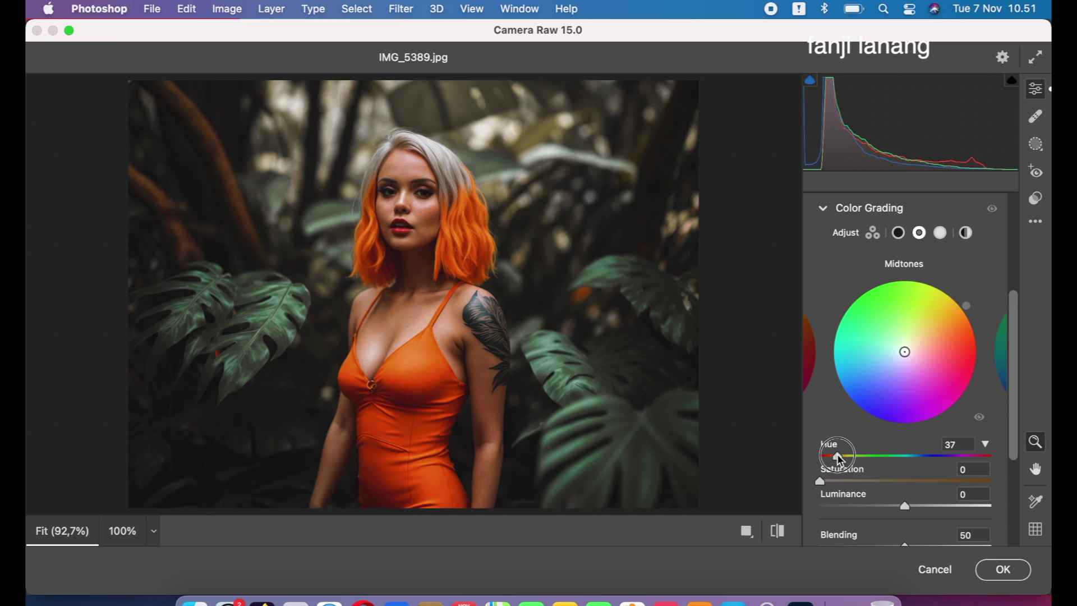
pyautogui.moveTo(820, 481); pyautogui.dragTo(845, 484)
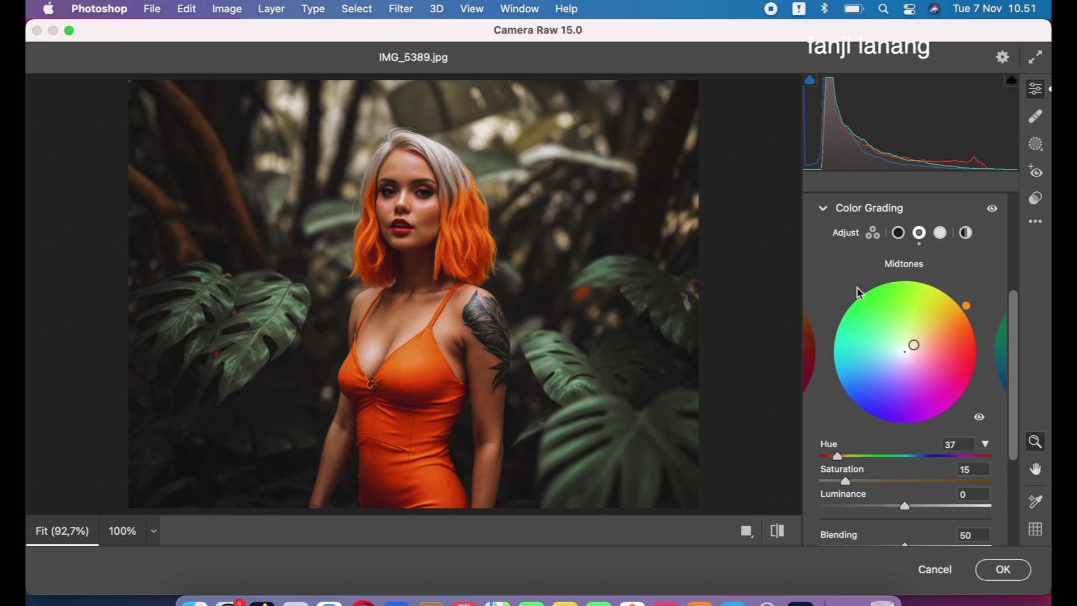
pyautogui.click(824, 209)
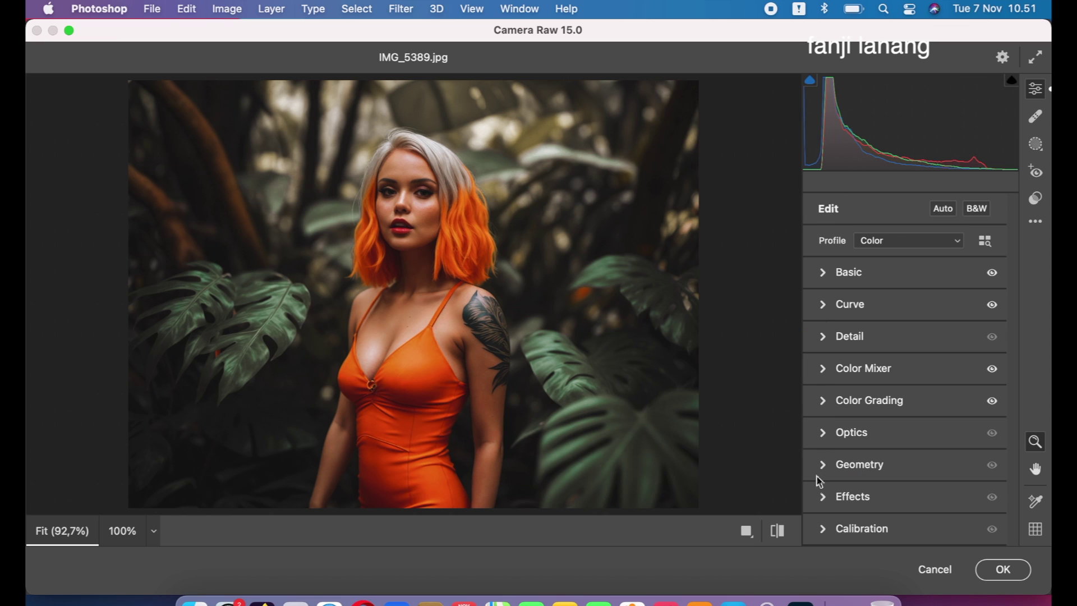
# Add a -100 vignette in the Optics panel
pyautogui.click(823, 432)
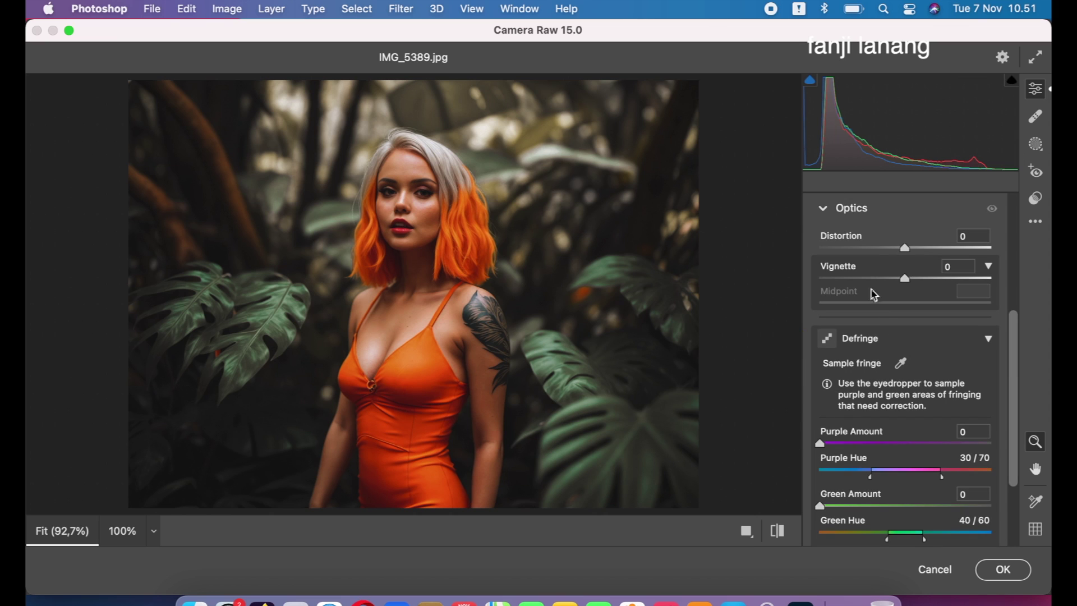
pyautogui.moveTo(904, 277); pyautogui.dragTo(809, 299)
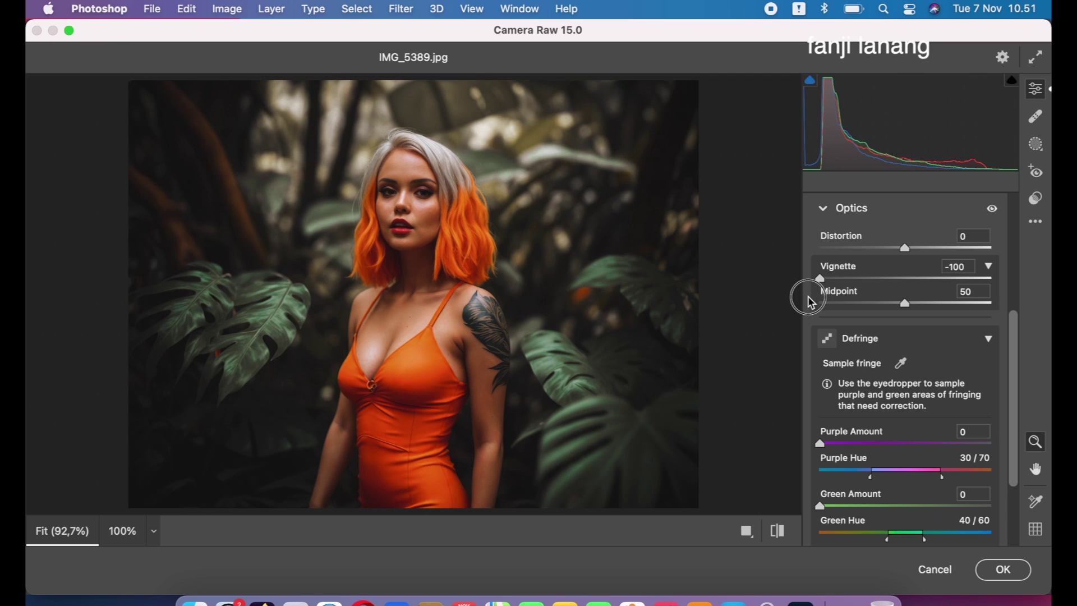
pyautogui.click(824, 209)
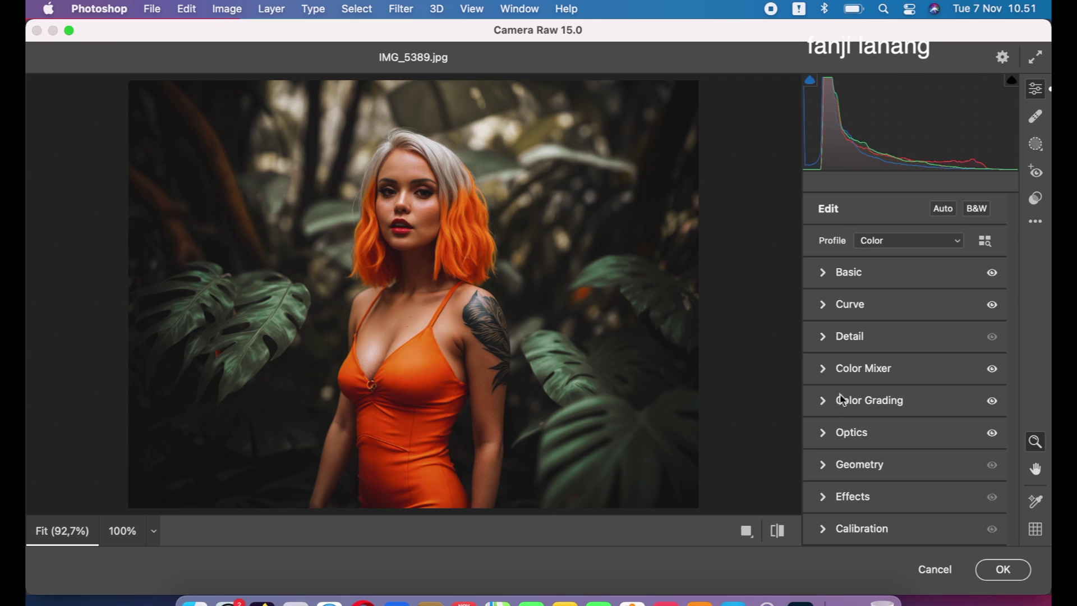
# Set Calibration primary hues to Red +20, Green -15 and Blue -26
pyautogui.click(835, 526)
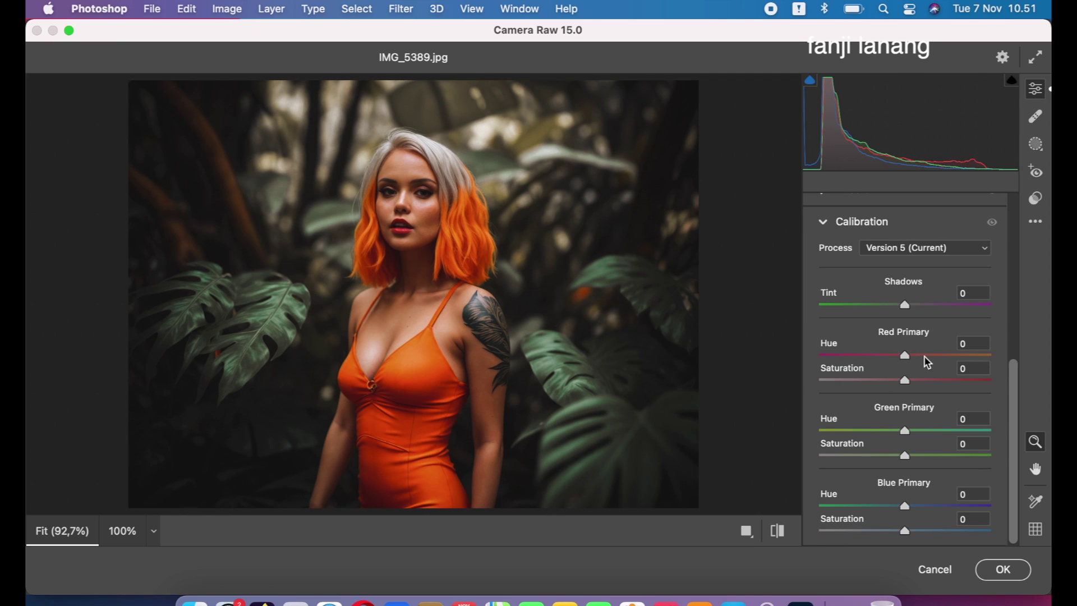
pyautogui.moveTo(904, 355); pyautogui.dragTo(920, 355)
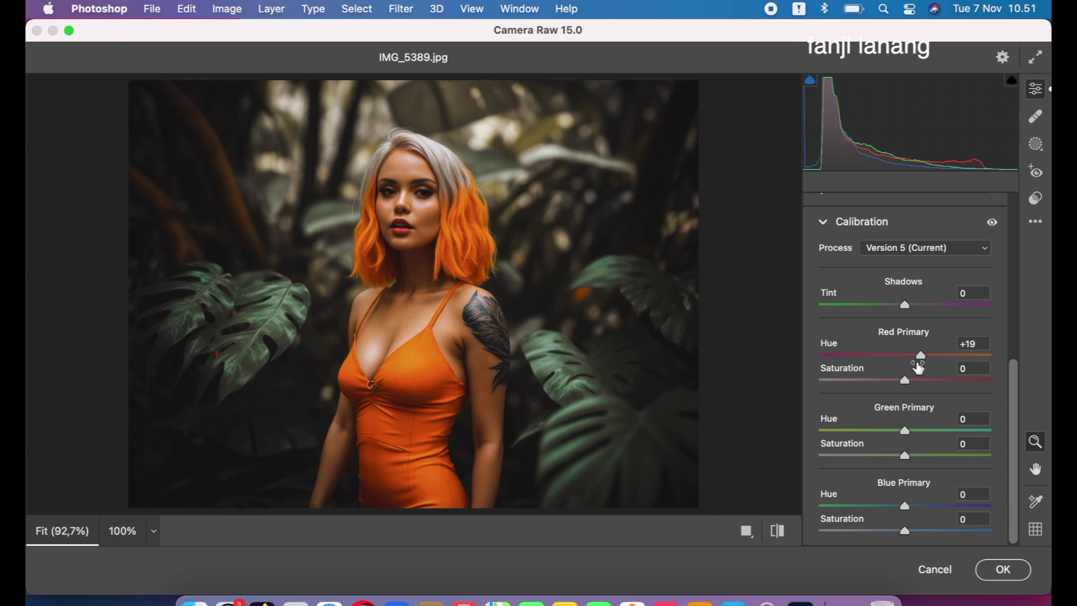
pyautogui.moveTo(904, 505); pyautogui.dragTo(893, 507)
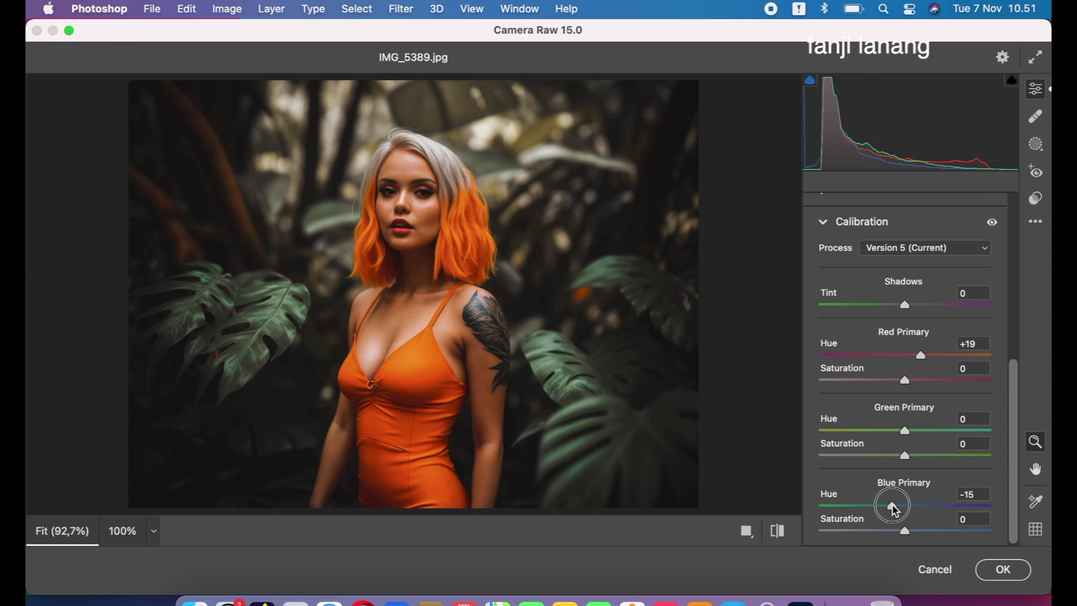
pyautogui.moveTo(905, 430); pyautogui.dragTo(917, 432)
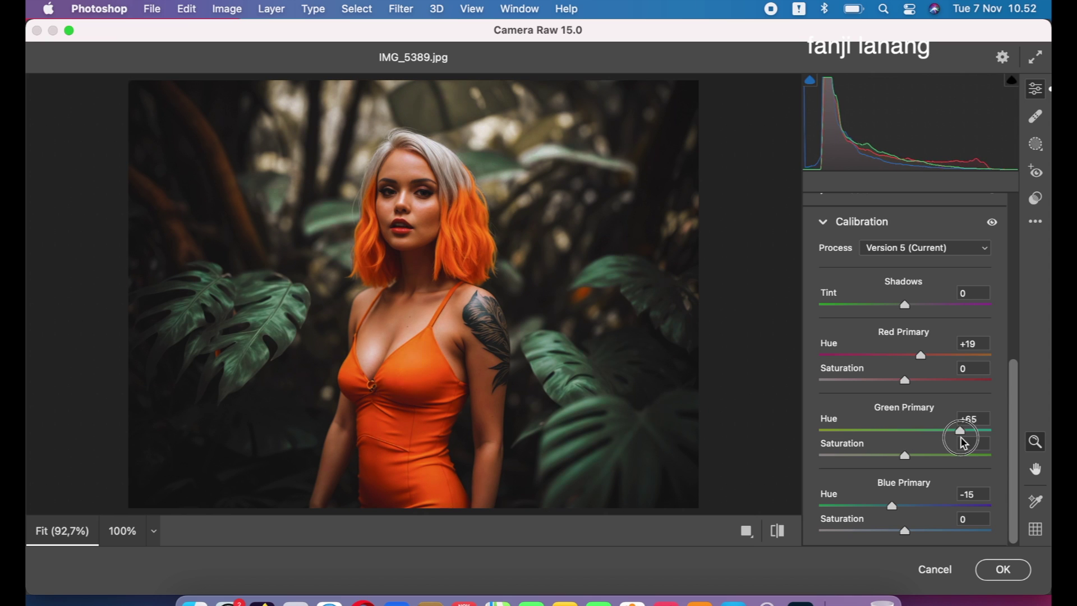
pyautogui.moveTo(916, 432)
pyautogui.mouseDown()
pyautogui.moveTo(851, 431)
pyautogui.moveTo(893, 431)
pyautogui.mouseUp()
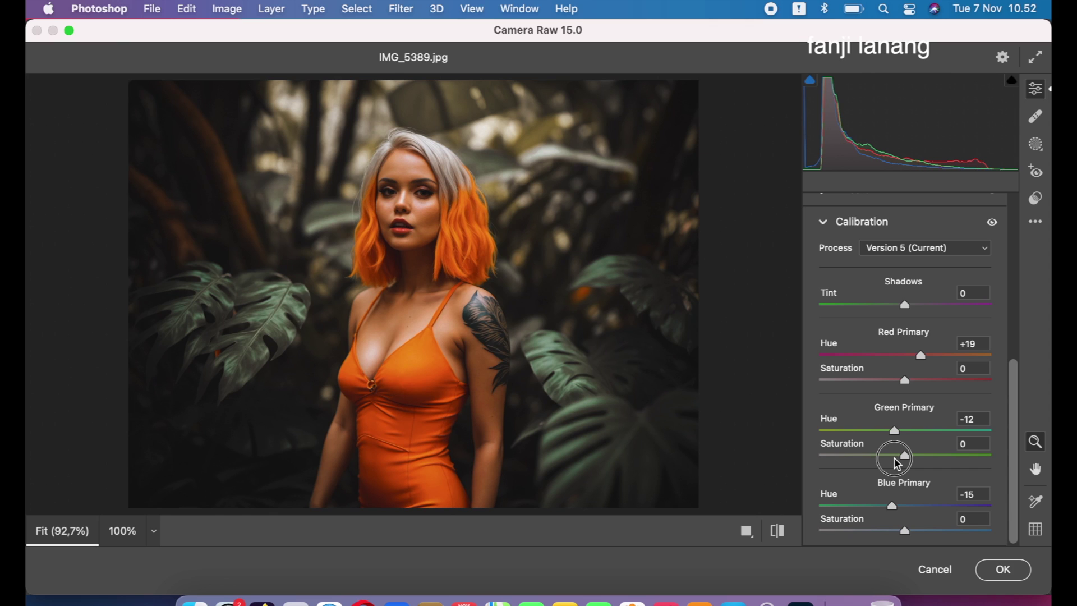
pyautogui.moveTo(897, 461); pyautogui.dragTo(893, 469)
pyautogui.moveTo(889, 507); pyautogui.dragTo(884, 507)
pyautogui.moveTo(921, 356); pyautogui.dragTo(923, 369)
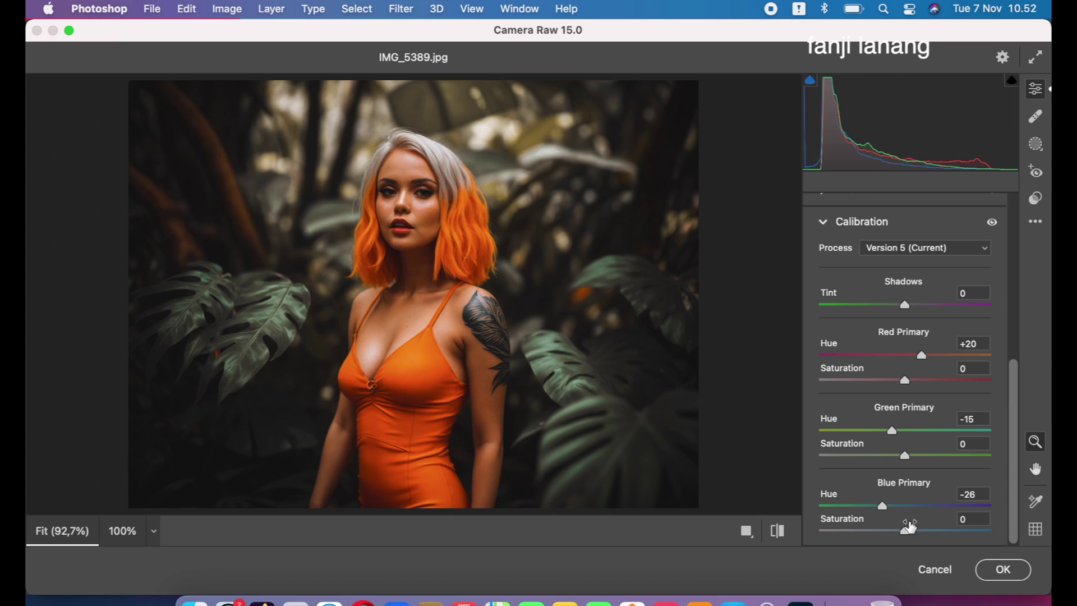
pyautogui.click(883, 507)
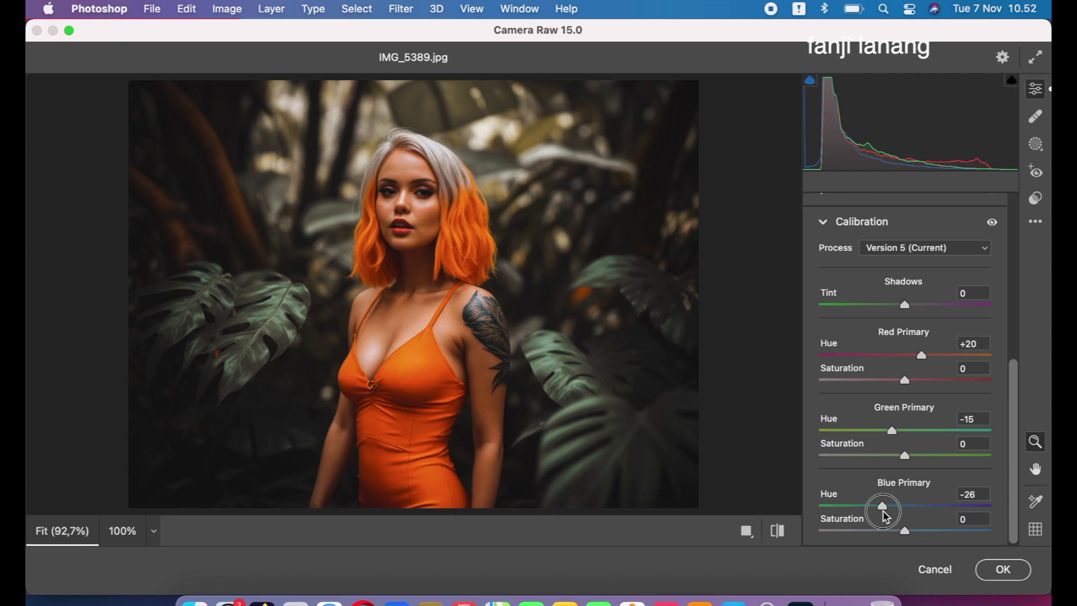